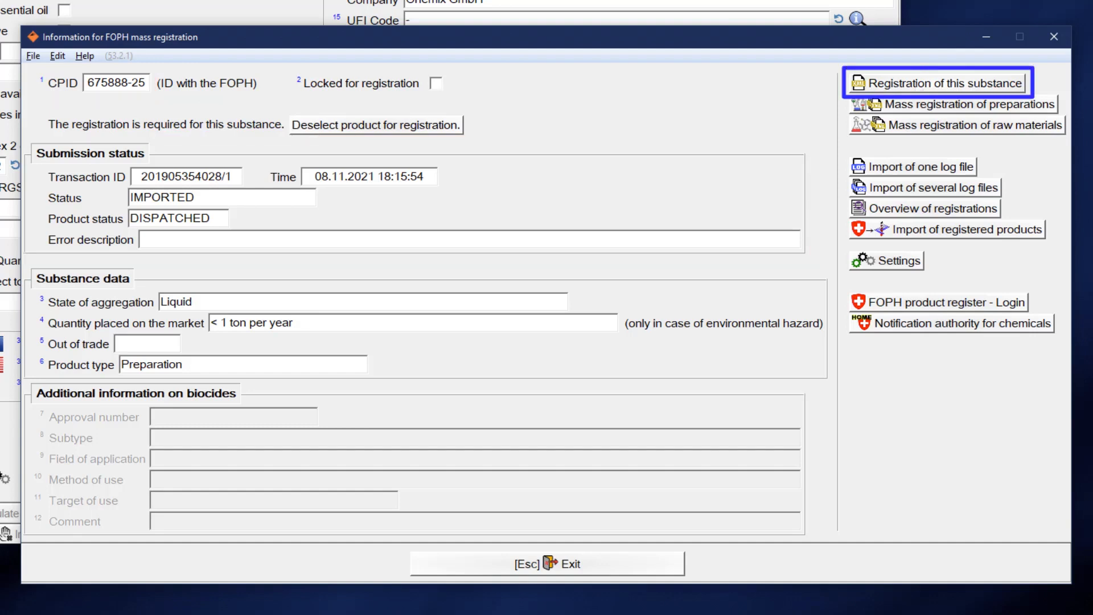
Export the FOPH registration XML for Resin solution X 50 to C:\Gef\export\BAG.
left_click(914, 82)
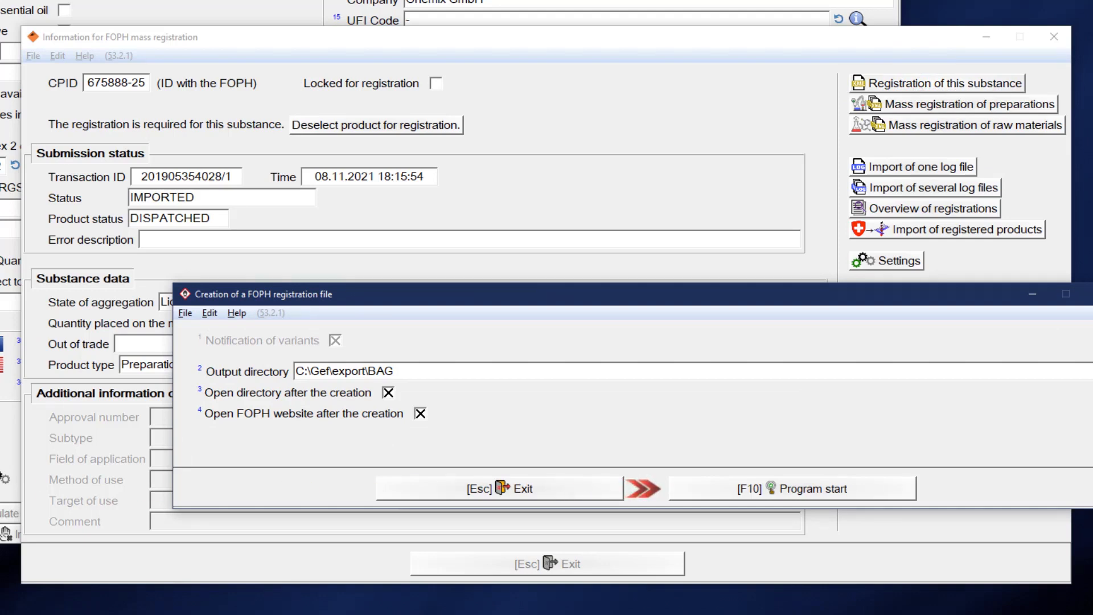
left_click(719, 490)
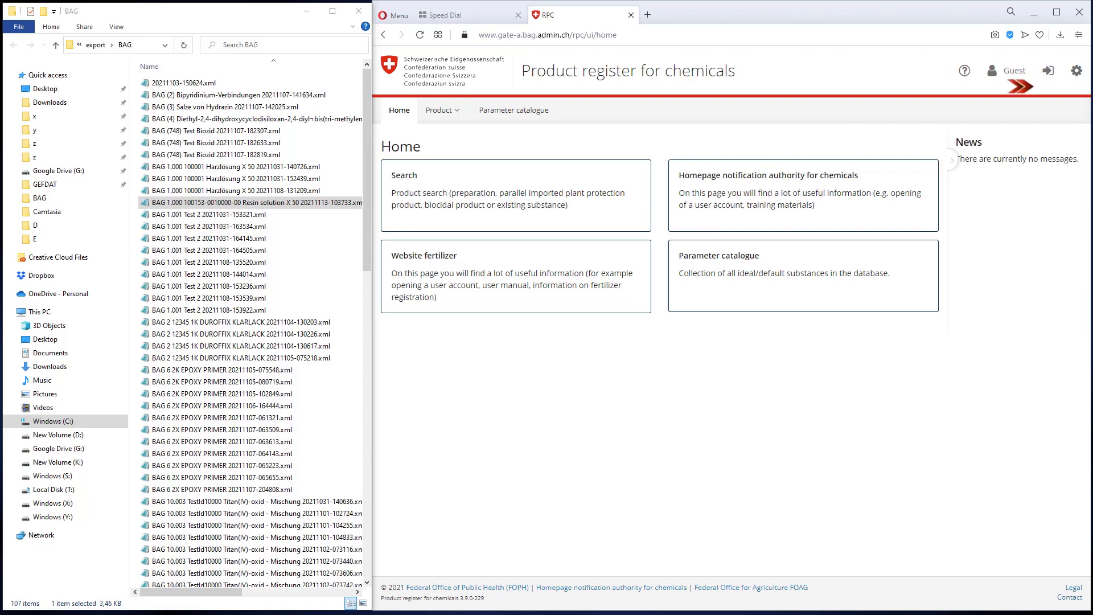
Sign in to the Swiss product register for chemicals with CH-LOGIN.
left_click(1048, 71)
left_click(759, 260)
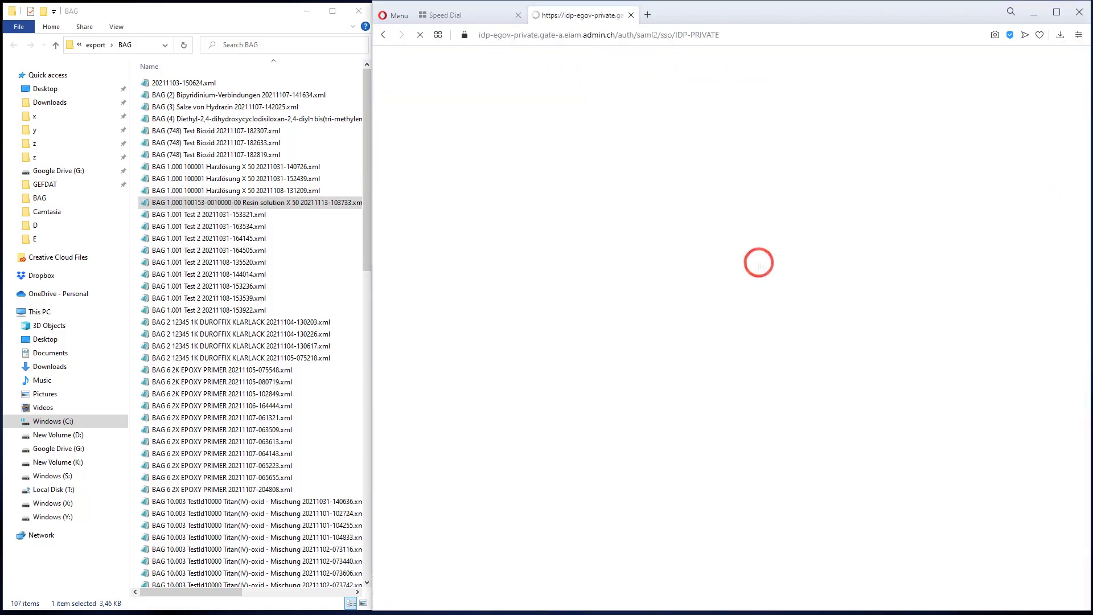
left_click(855, 394)
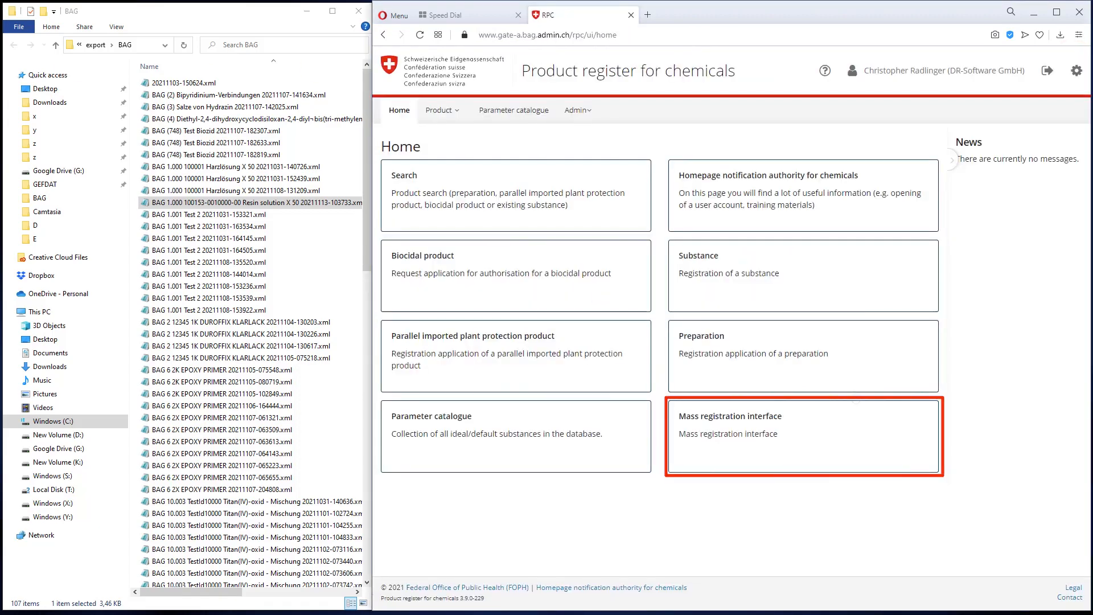
Upload the exported Resin solution X 50 XML through the Mass registration interface.
left_click(827, 433)
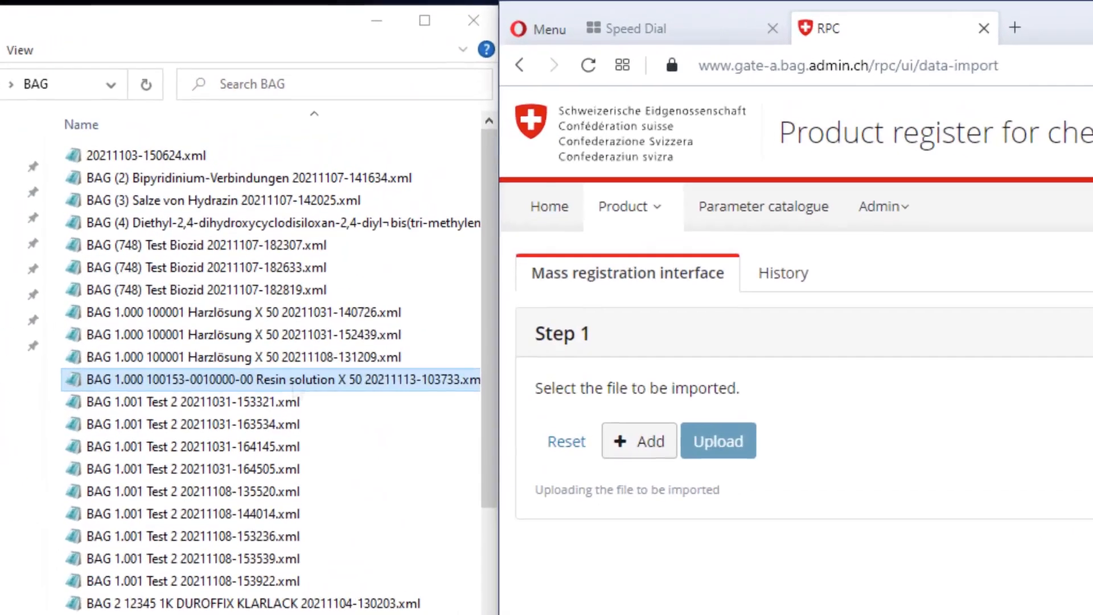
left_click_drag(268, 202, 438, 241)
left_click_drag(626, 456, 748, 467)
left_click(749, 488)
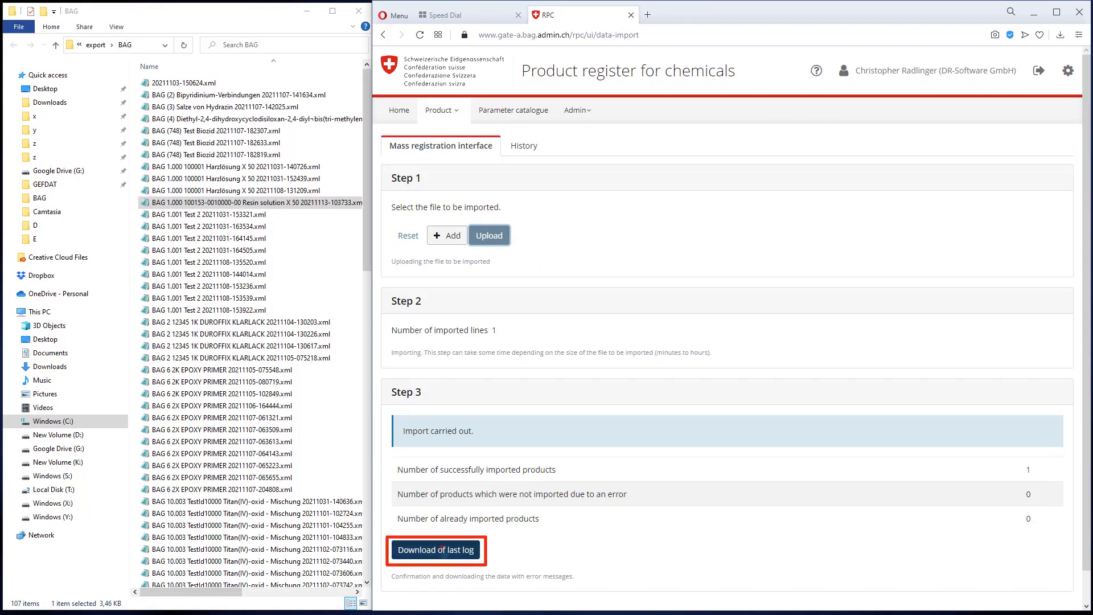
Download the log of the last import from the product register.
left_click(437, 549)
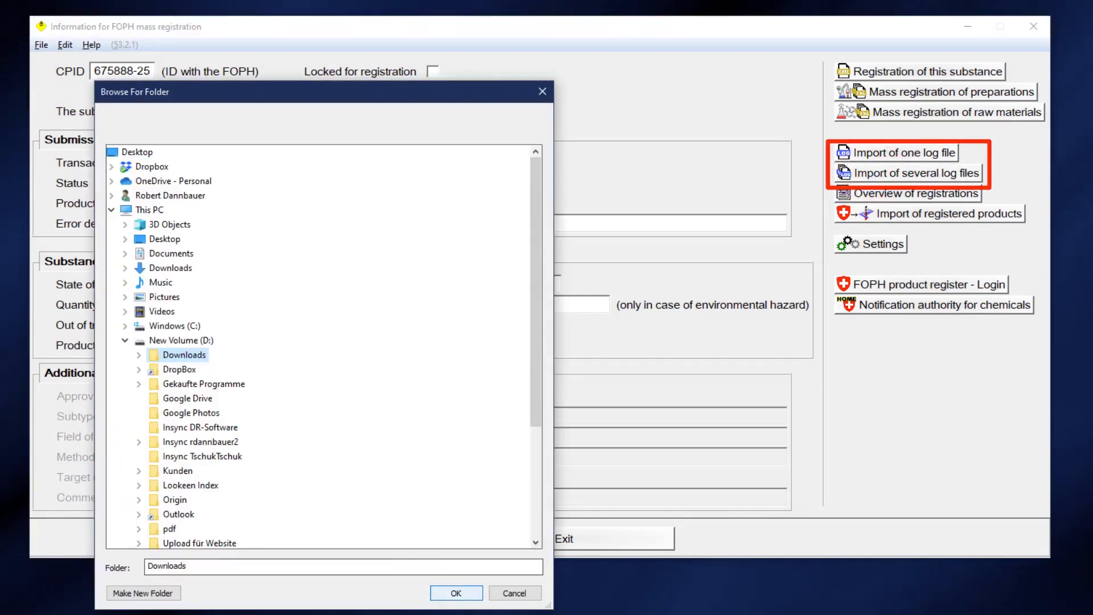
Read the returned log from the Downloads folder and show the overview of registrations.
left_click(447, 591)
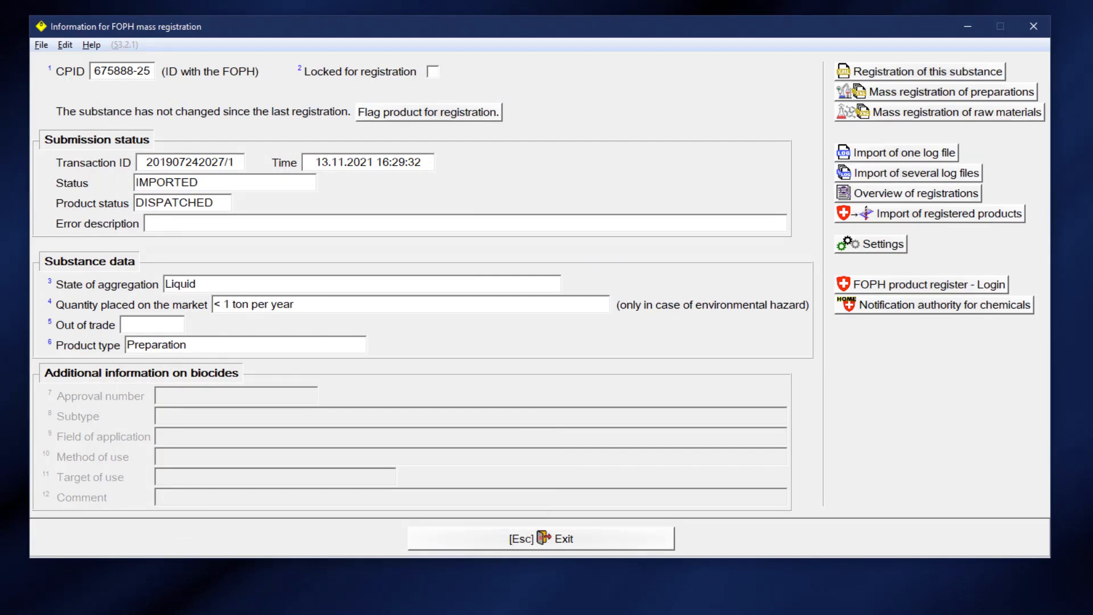
left_click(941, 193)
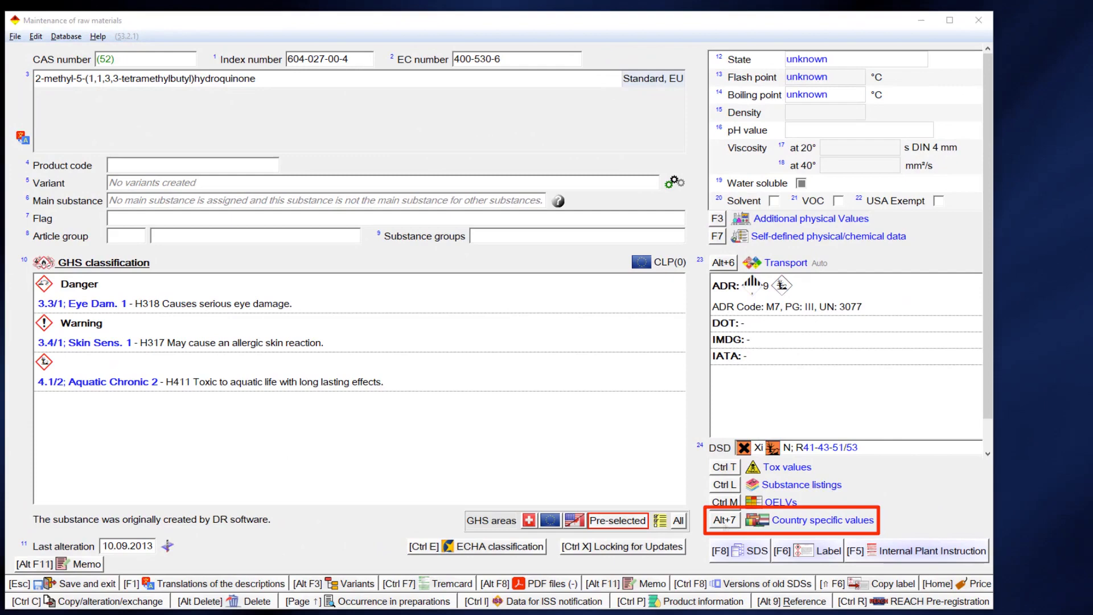
Show the raw material's FOPH registration information from its country-specific values.
left_click(723, 520)
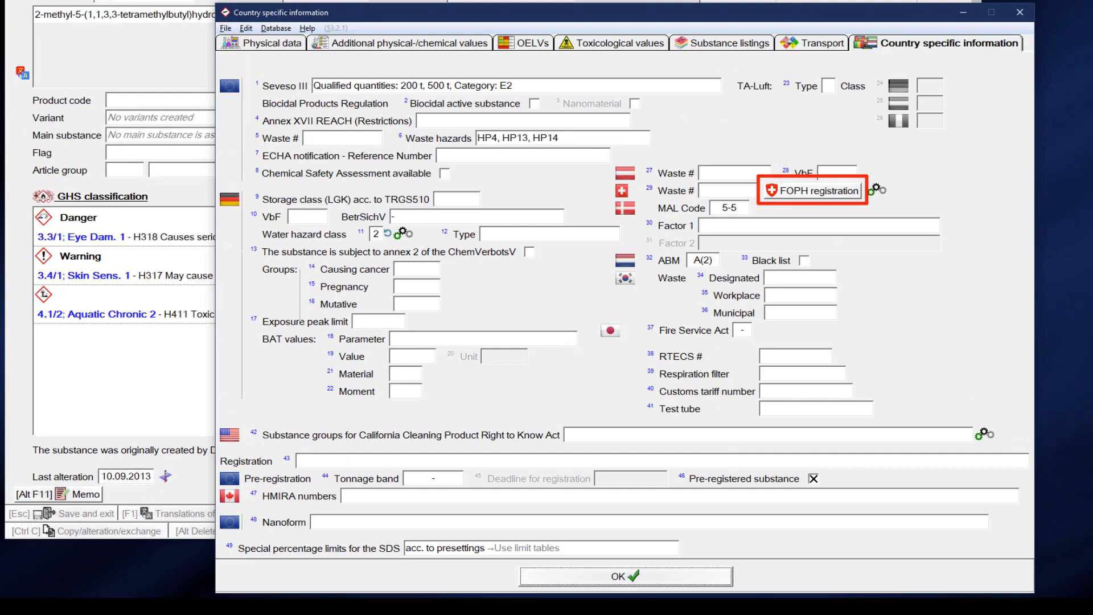
left_click(813, 190)
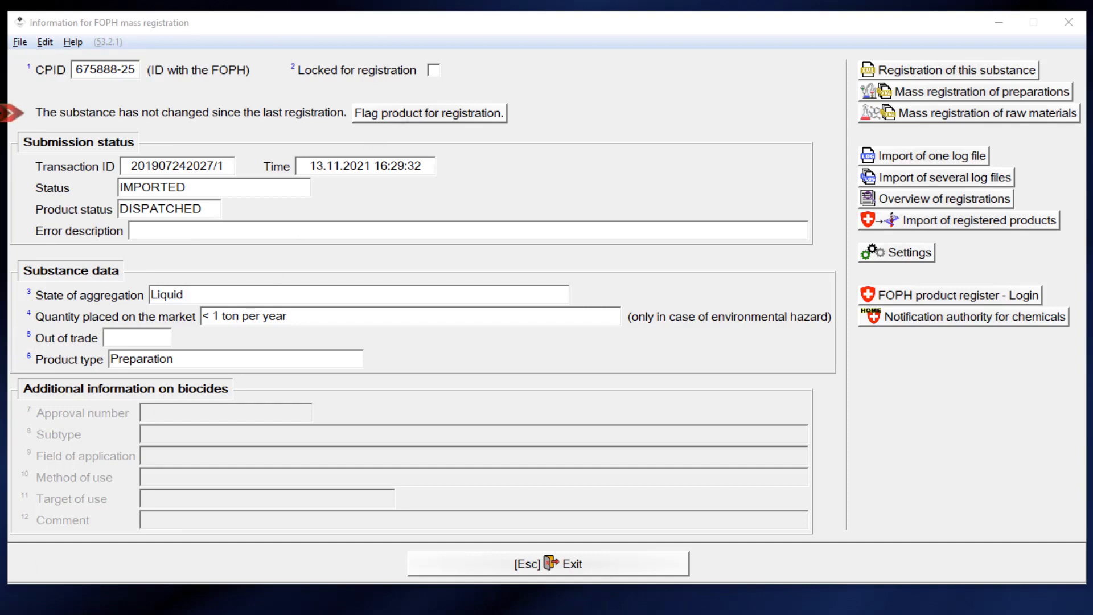
left_click(395, 113)
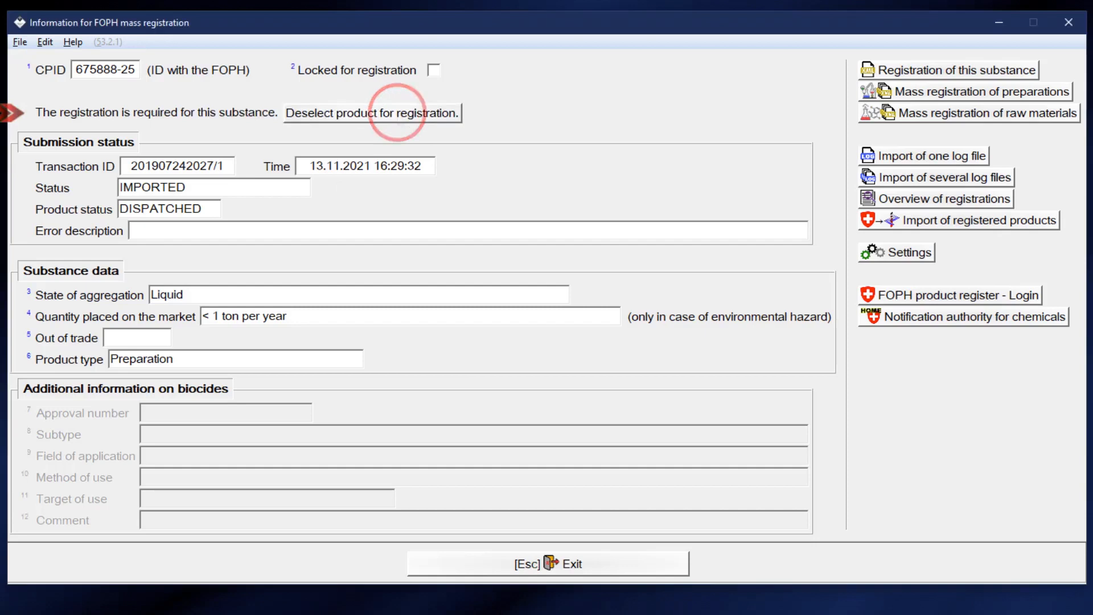
left_click(398, 112)
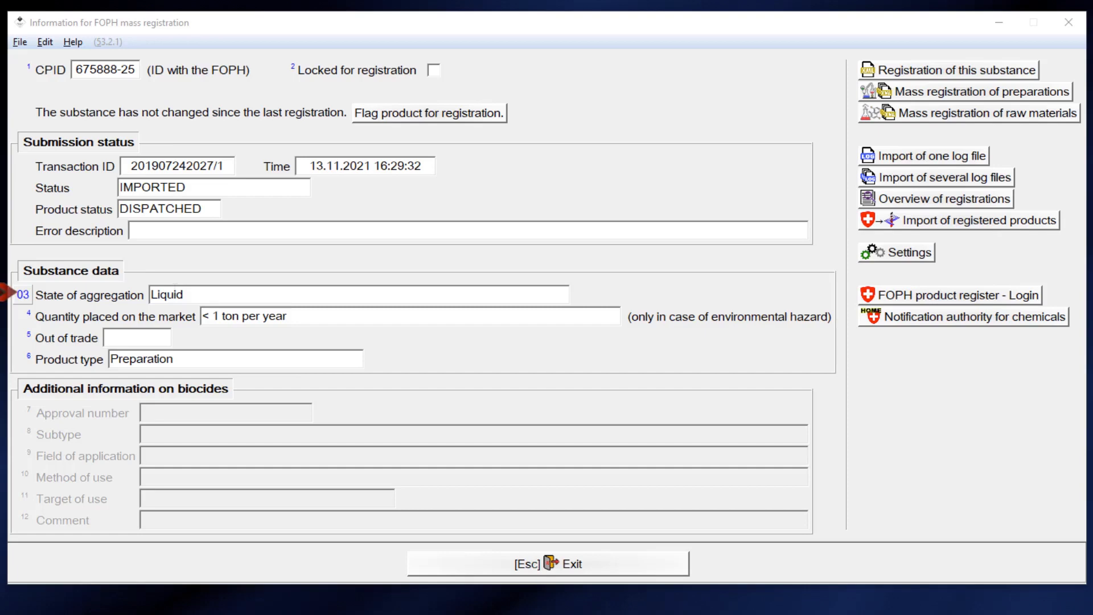
Keep the state of aggregation Liquid and set quantity on the market to > 1 ton per year.
left_click(173, 293)
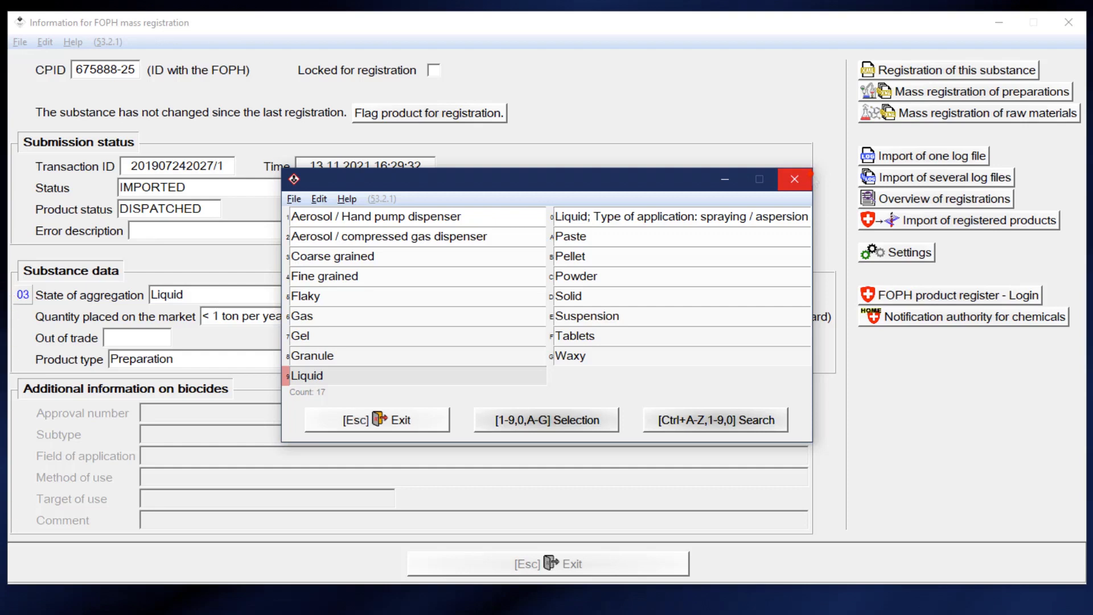
left_click(795, 180)
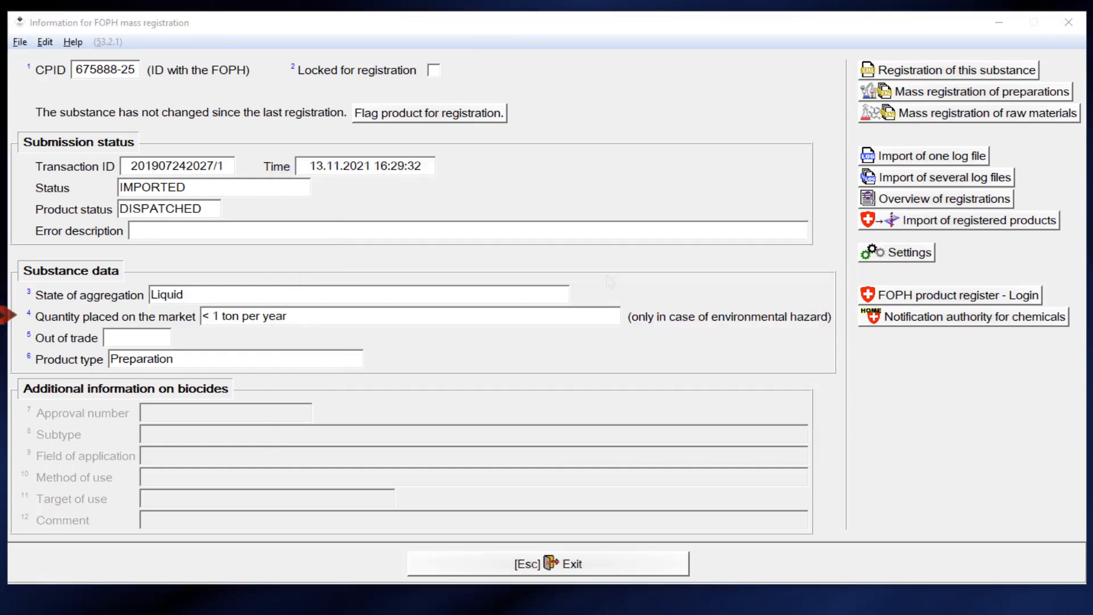
left_click(390, 315)
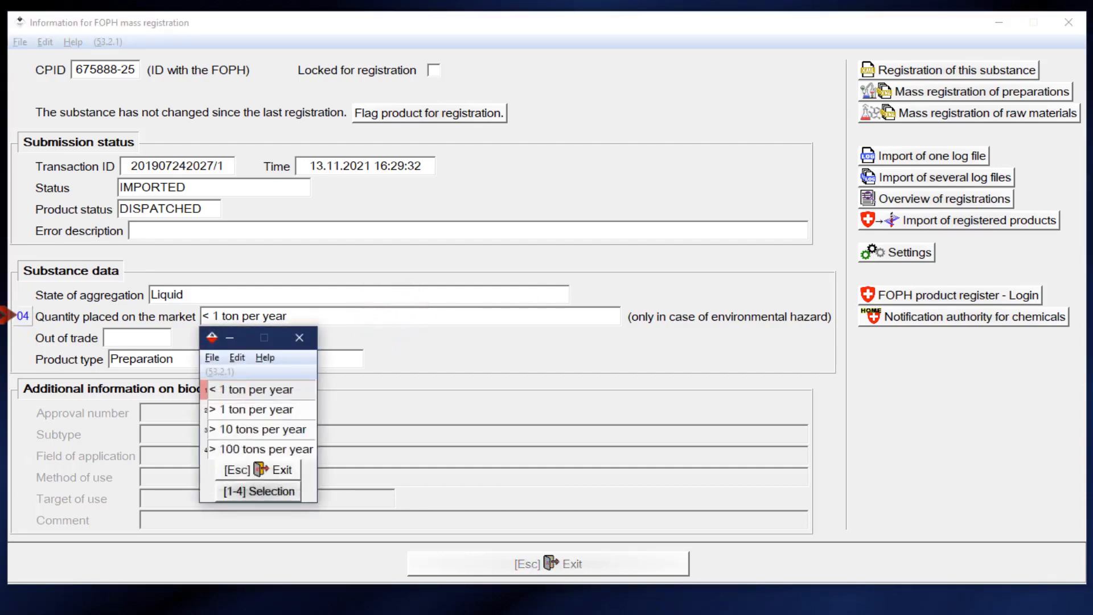
left_click(283, 409)
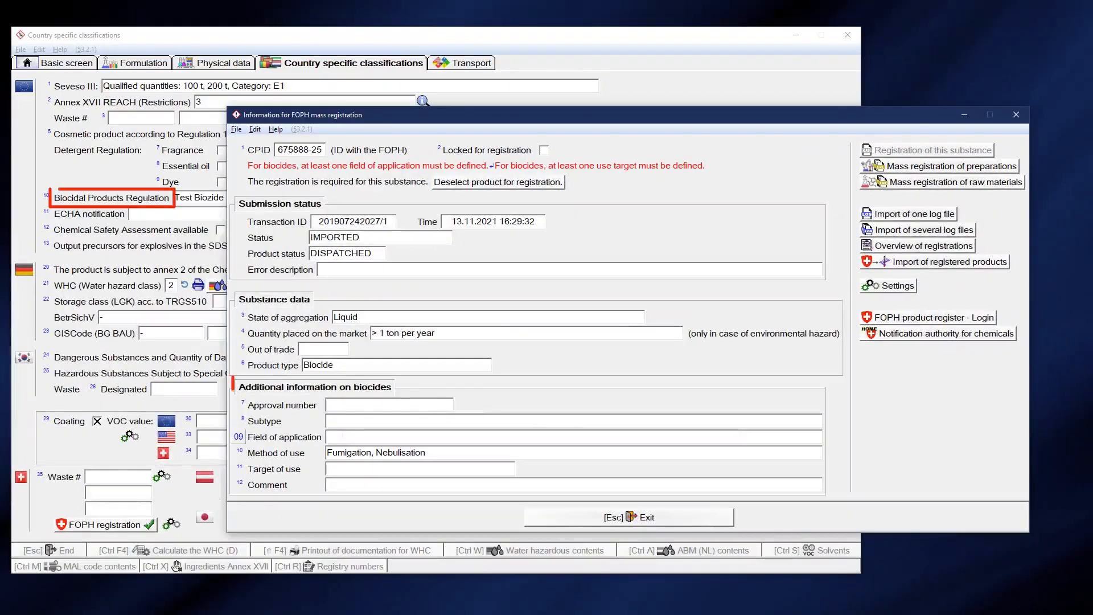
Set the biocide fields of application to In household and Harbour infrastructure.
left_click(343, 437)
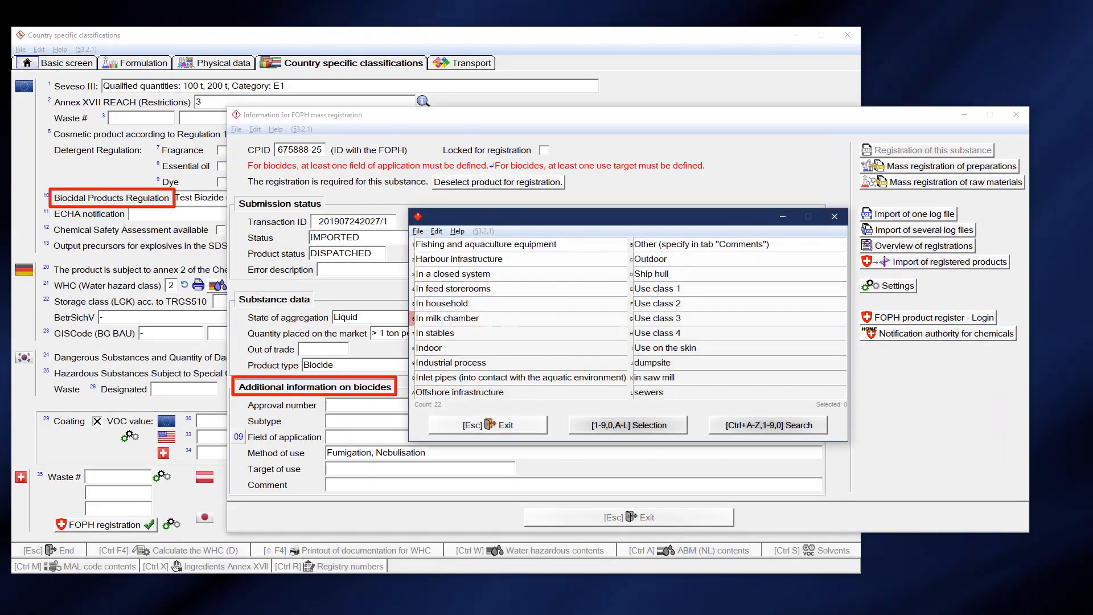
left_click(441, 304)
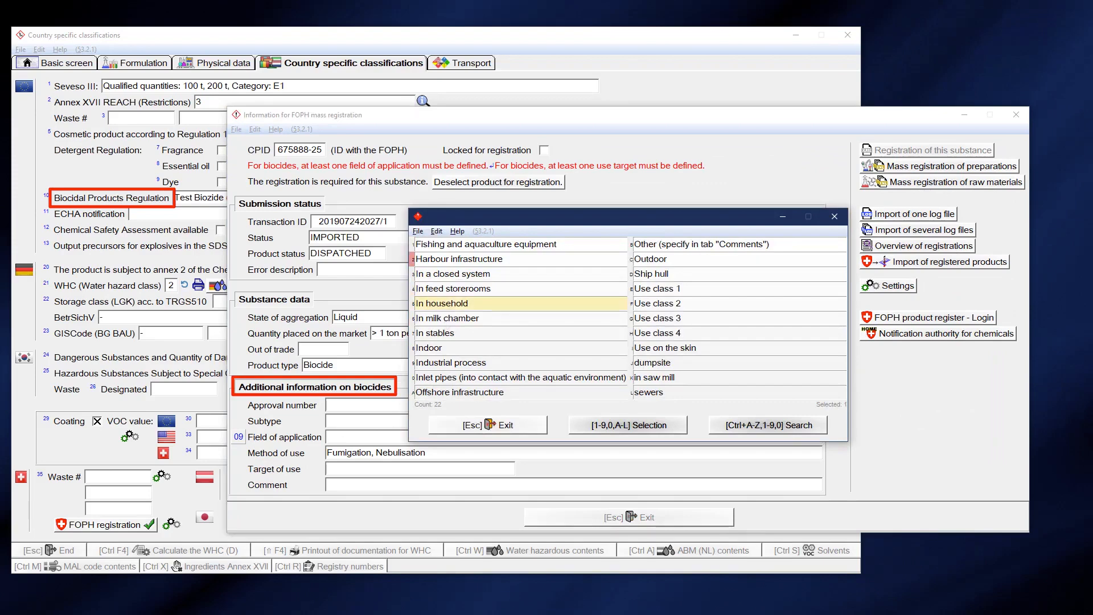
left_click(459, 260)
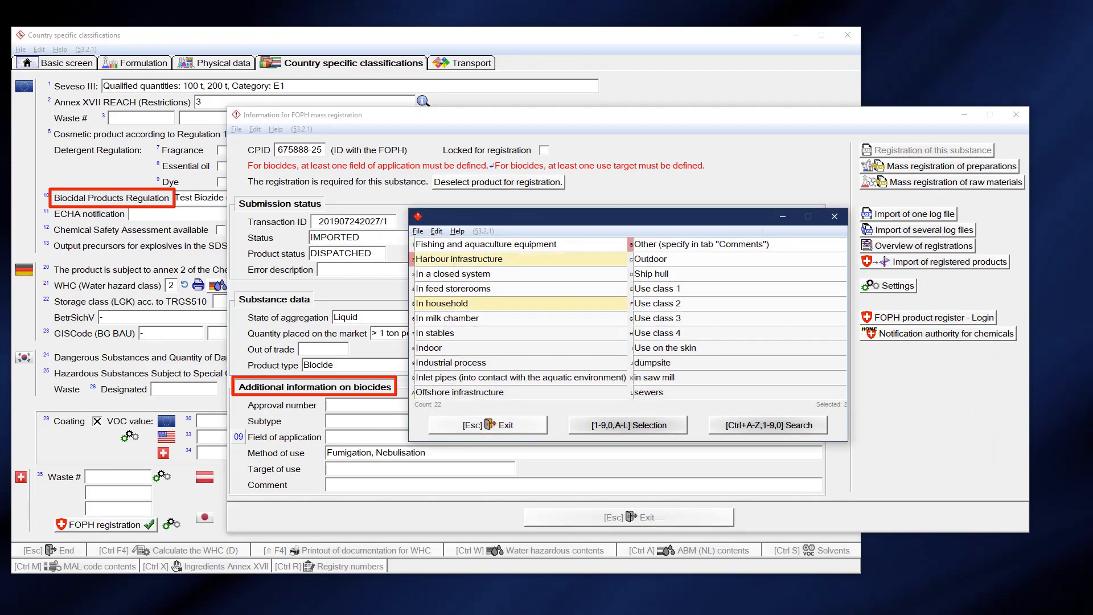
left_click(835, 216)
Set target of use to Treatment and select Disinfection of private kitchens as a subtype.
left_click(420, 470)
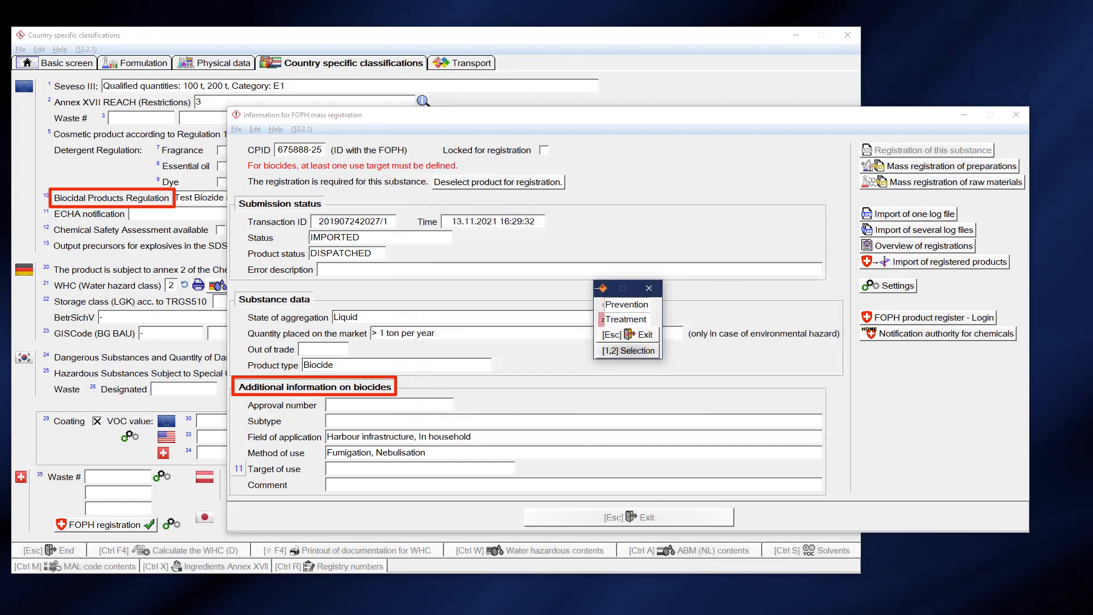
key("Return")
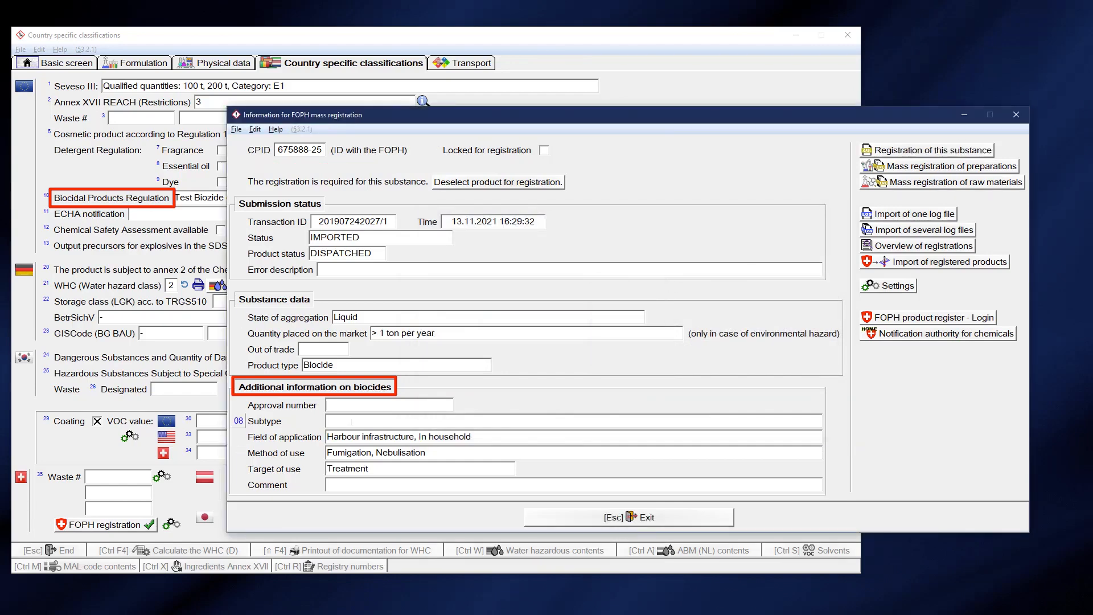
left_click(351, 422)
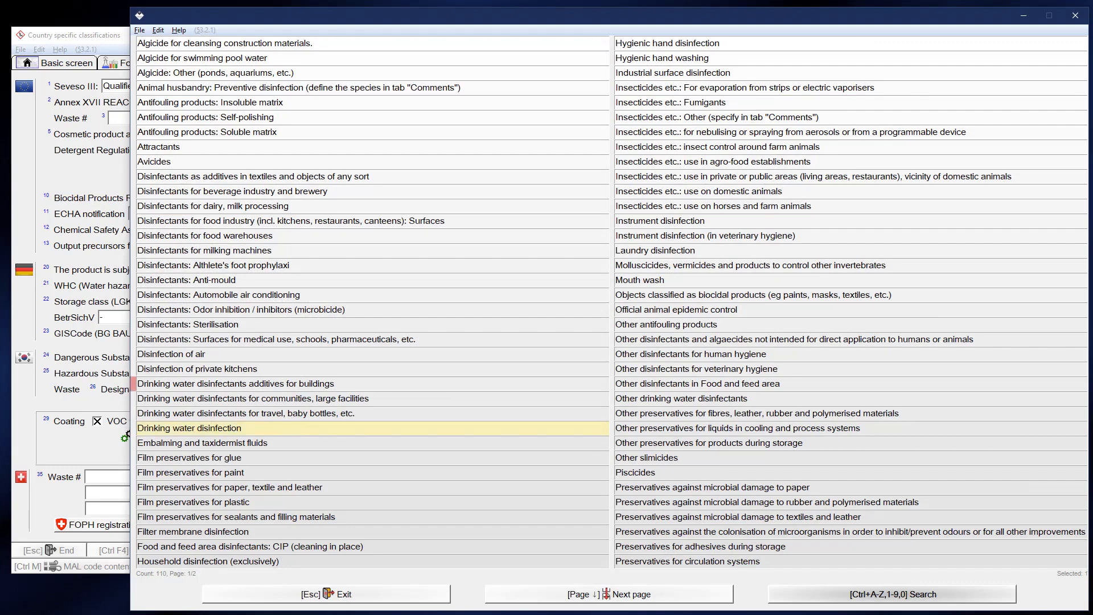
left_click(341, 369)
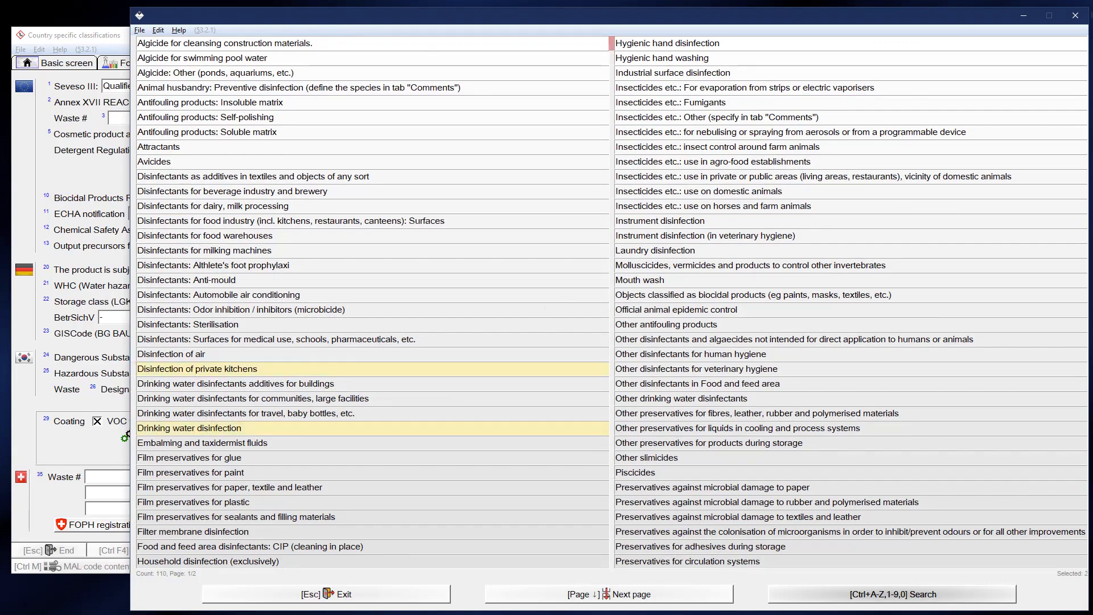
left_click(1075, 15)
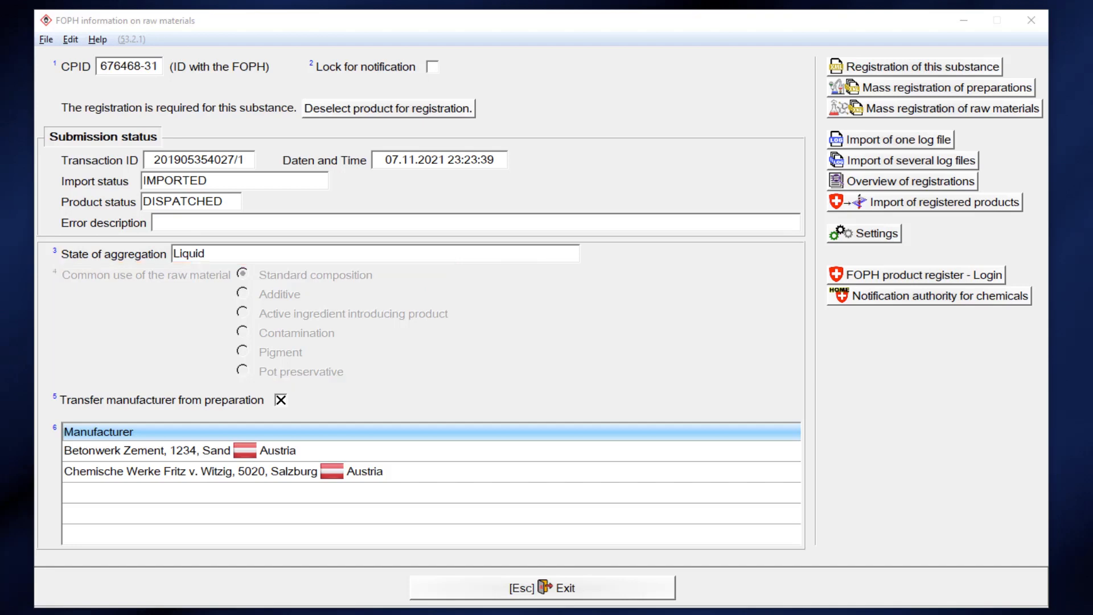
Check the company list without adding a manufacturer, then open Test 2's Test name variant.
left_click(177, 513)
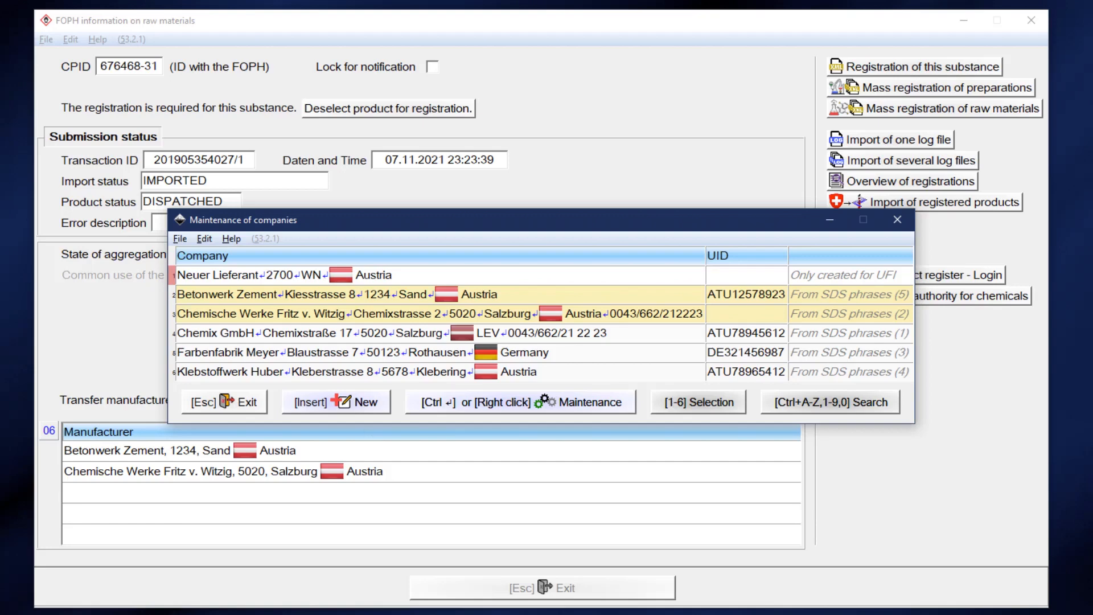
left_click(353, 402)
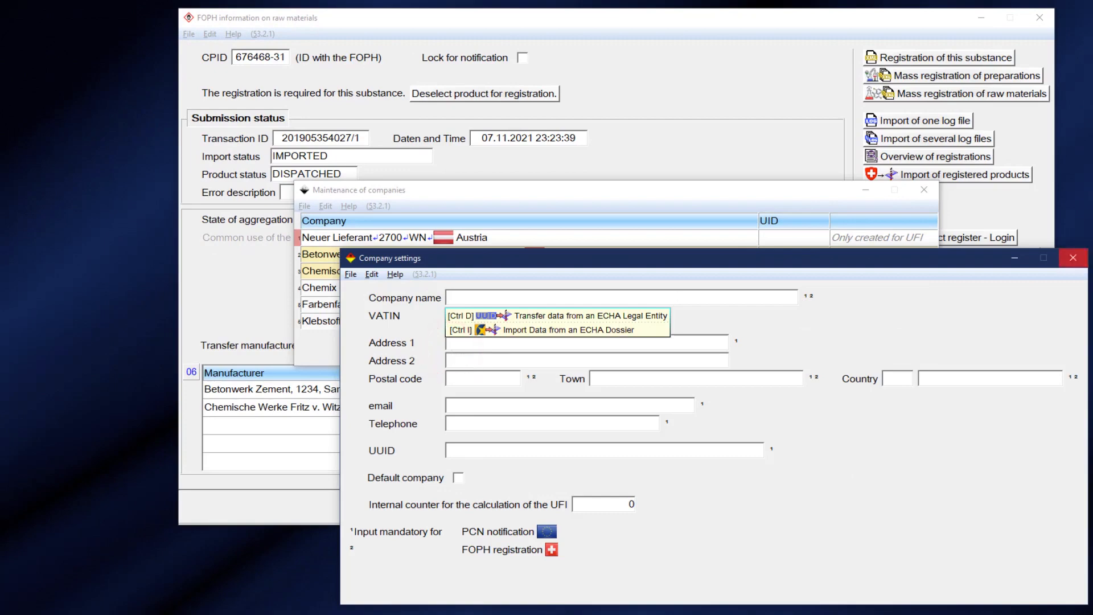
left_click(1074, 258)
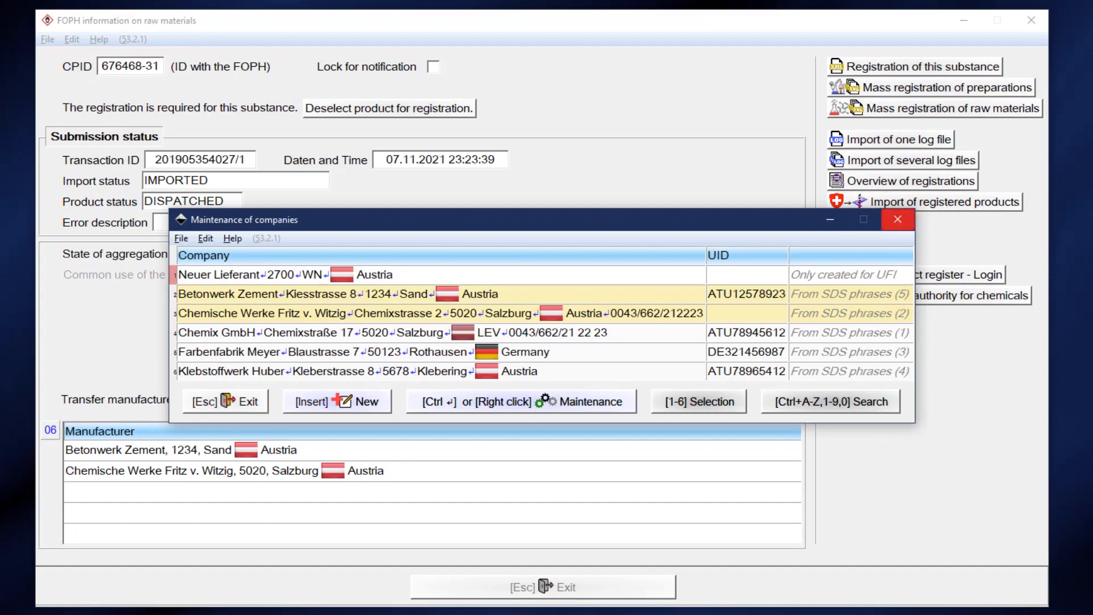
left_click(897, 219)
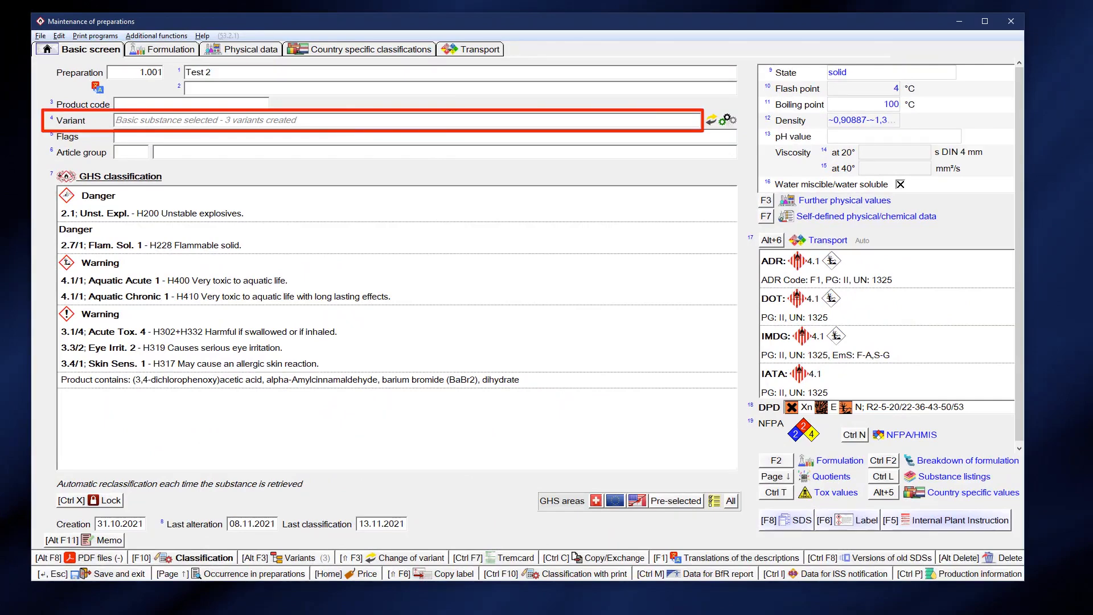
left_click(727, 119)
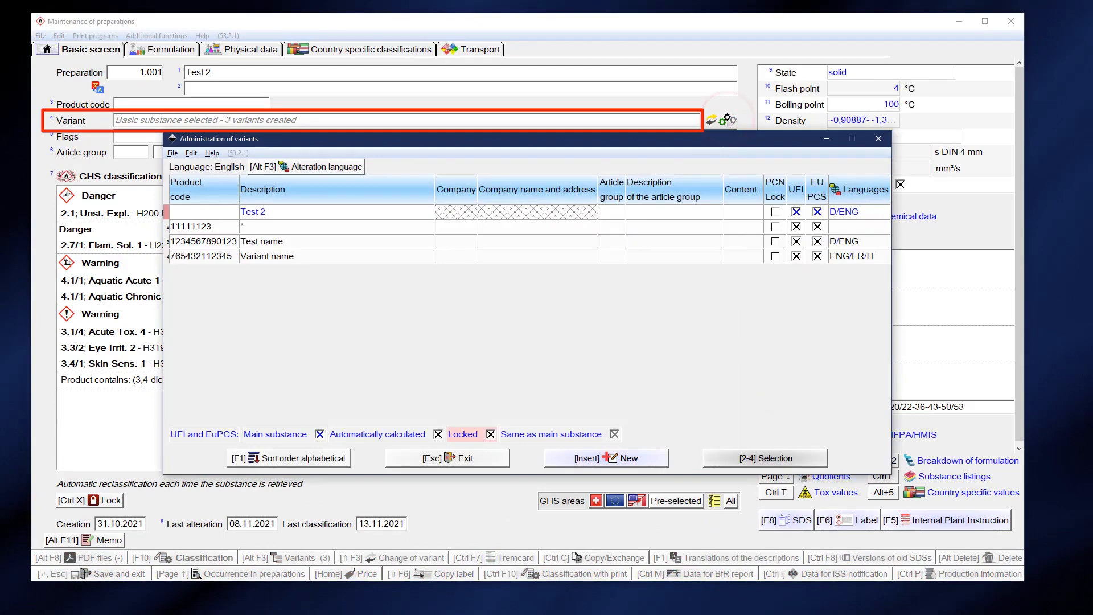
left_click(221, 242)
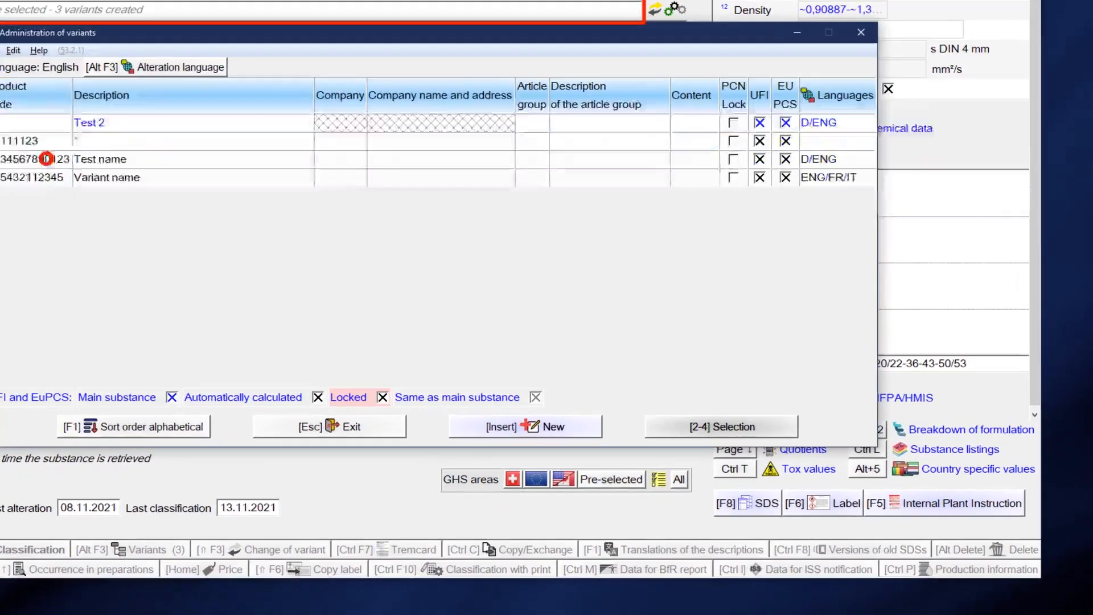